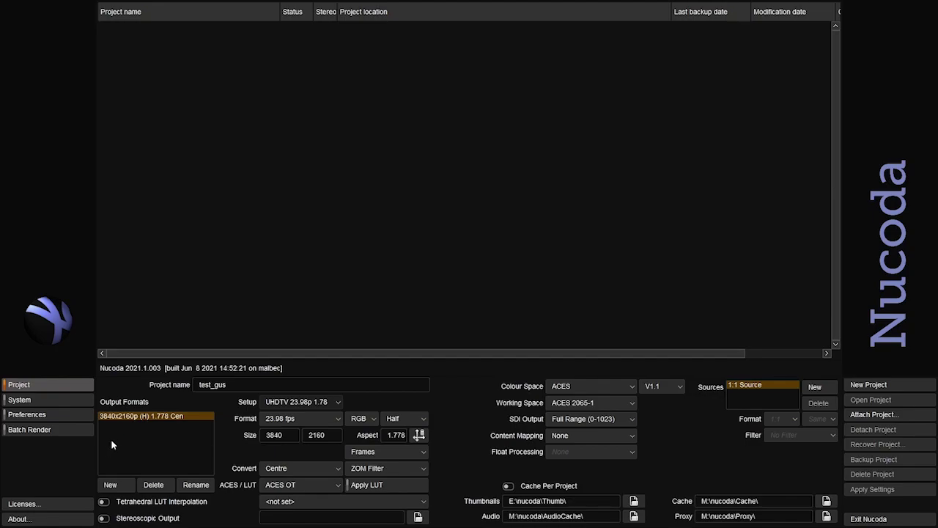
# - Choose the UHDTV 23.98p 1.78 setup for the project's output format
pyautogui.click(278, 386)
pyautogui.click(302, 403)
pyautogui.moveTo(244, 352)
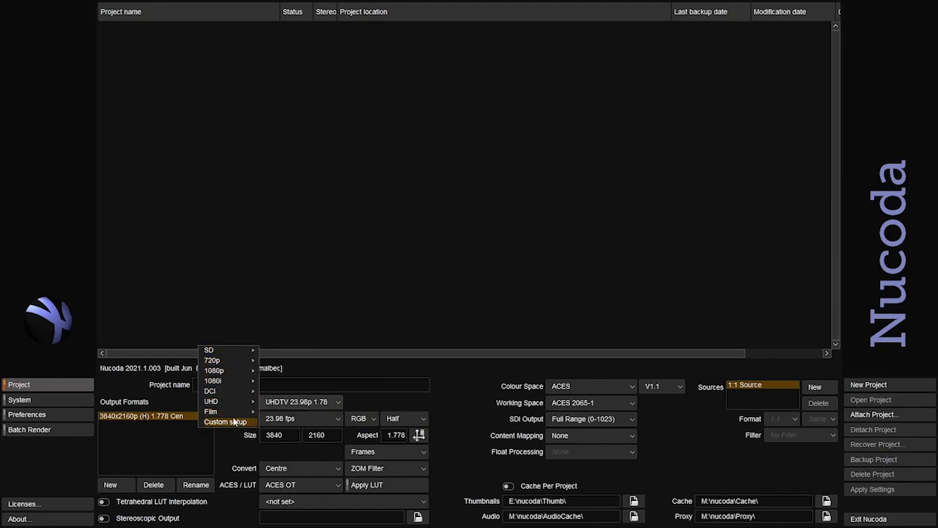
pyautogui.moveTo(232, 401)
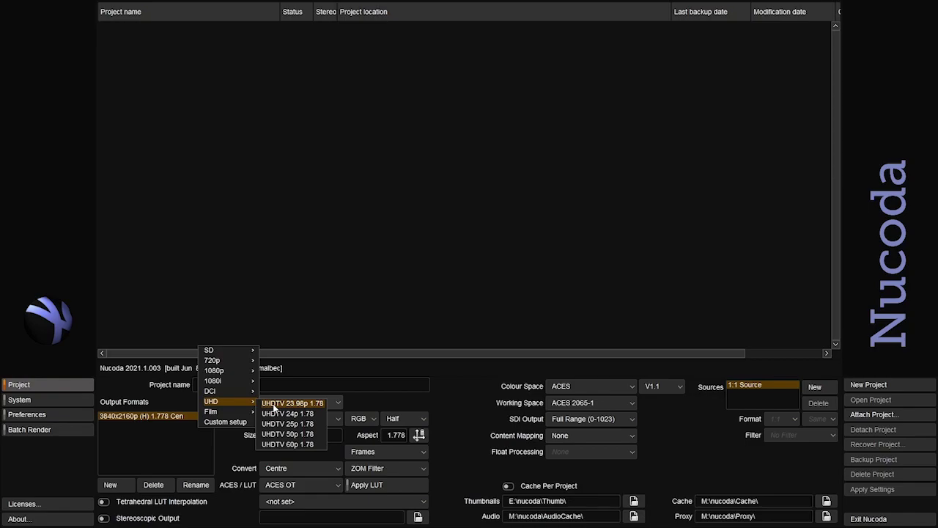
pyautogui.click(272, 404)
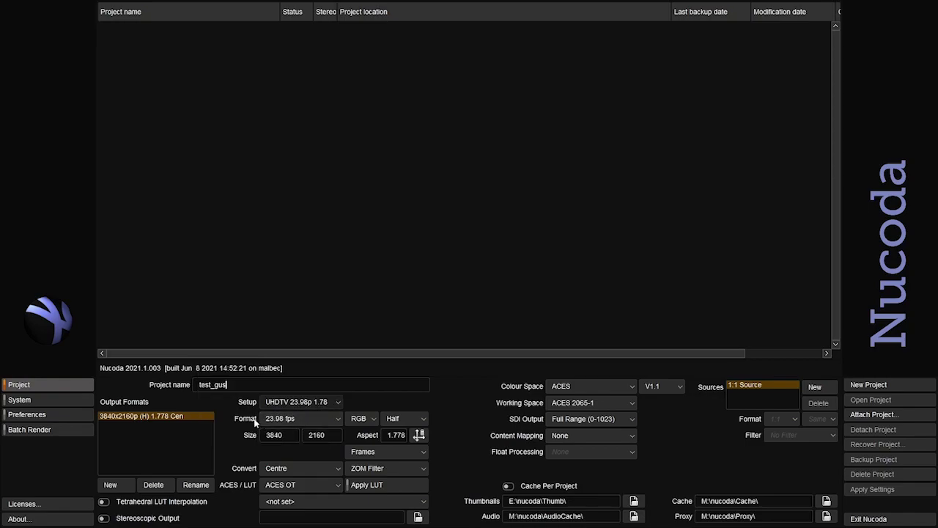
# - Set the output format's frame rate to 23.98 fps and its colour channels to RGB
pyautogui.click(305, 418)
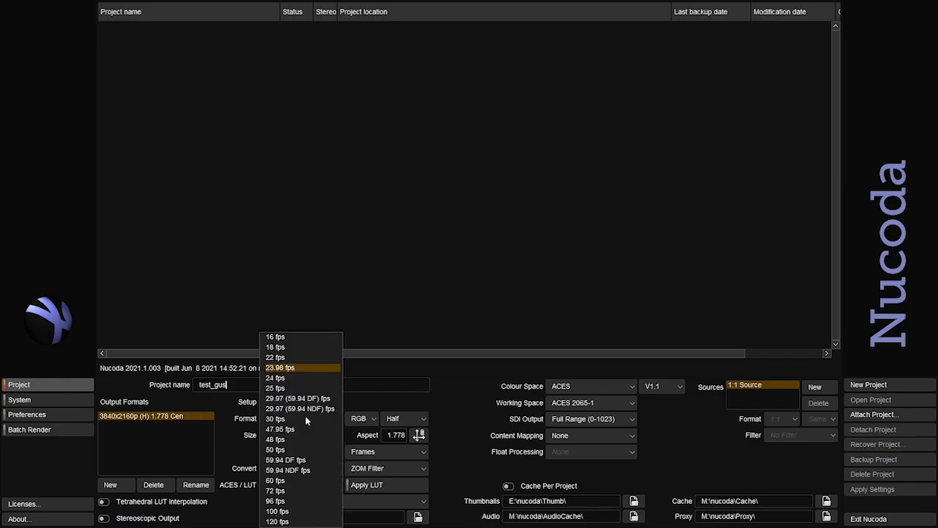
pyautogui.click(291, 367)
pyautogui.click(363, 417)
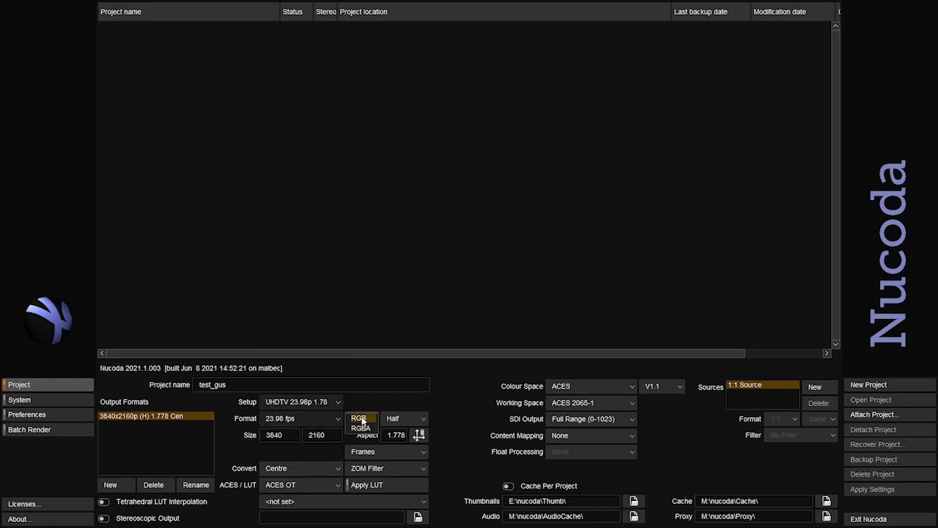
pyautogui.click(362, 419)
# - Set the output bit depth to Half and calculate the square pixel aspect ratio
pyautogui.click(416, 417)
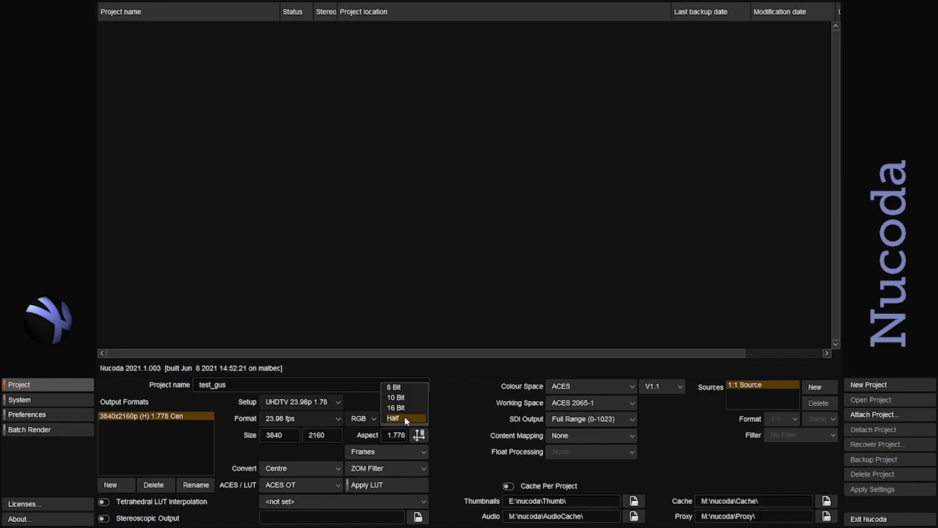
pyautogui.click(405, 419)
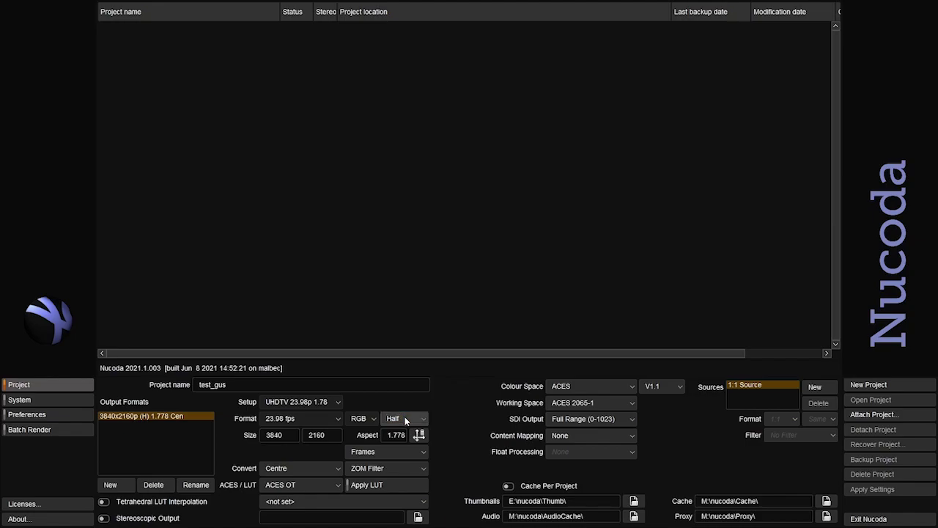
pyautogui.click(405, 423)
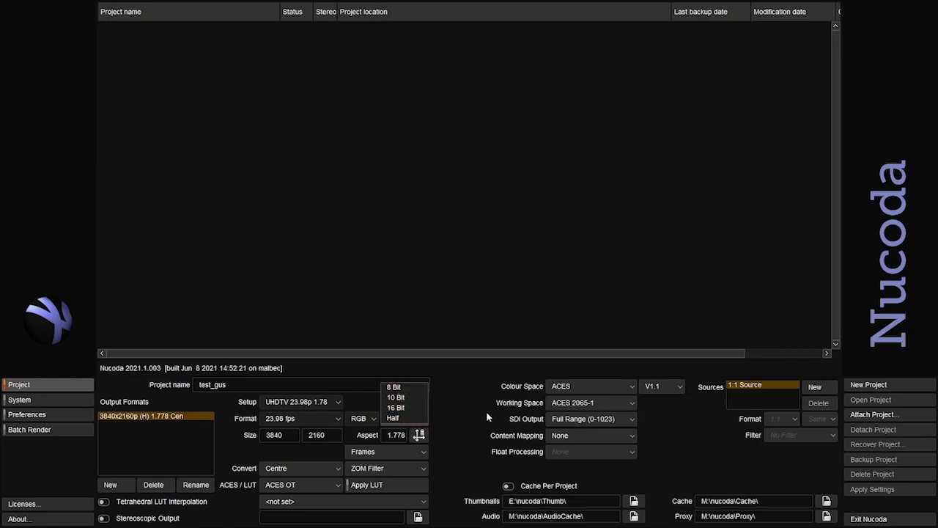
pyautogui.click(411, 419)
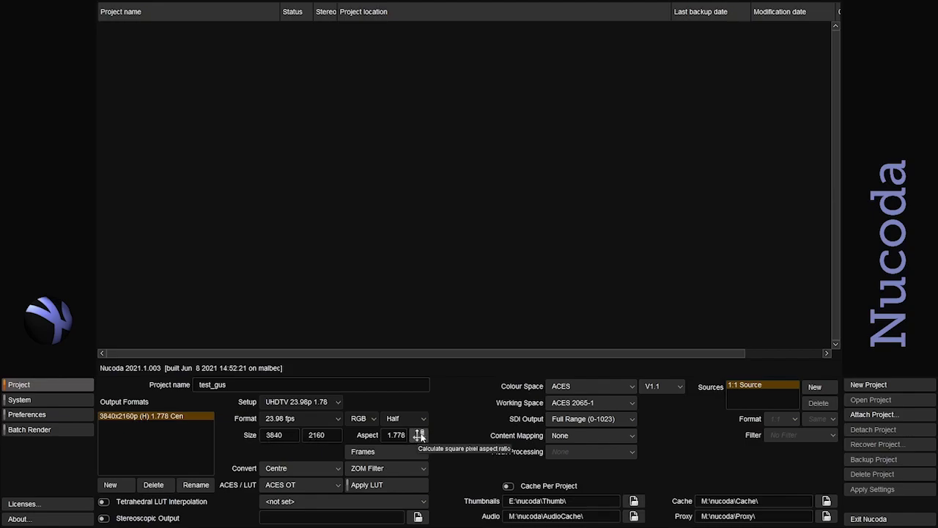
pyautogui.click(420, 436)
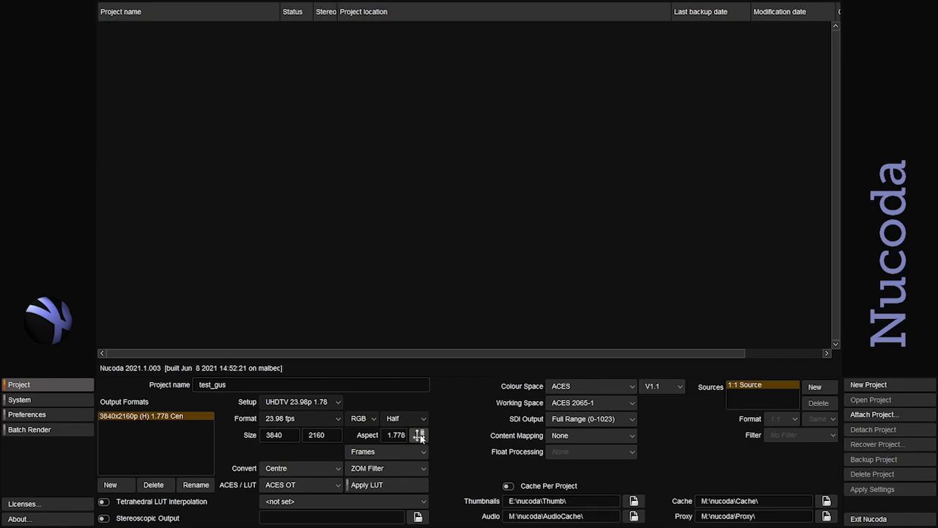
# - Set the output conversion to Centre with the ZOM Filter
pyautogui.click(407, 450)
pyautogui.click(297, 468)
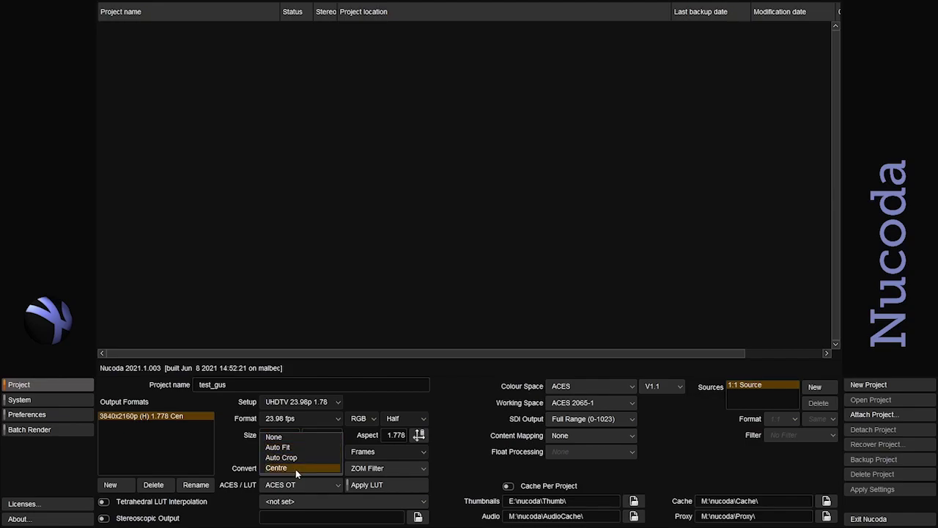
pyautogui.click(316, 470)
pyautogui.click(398, 467)
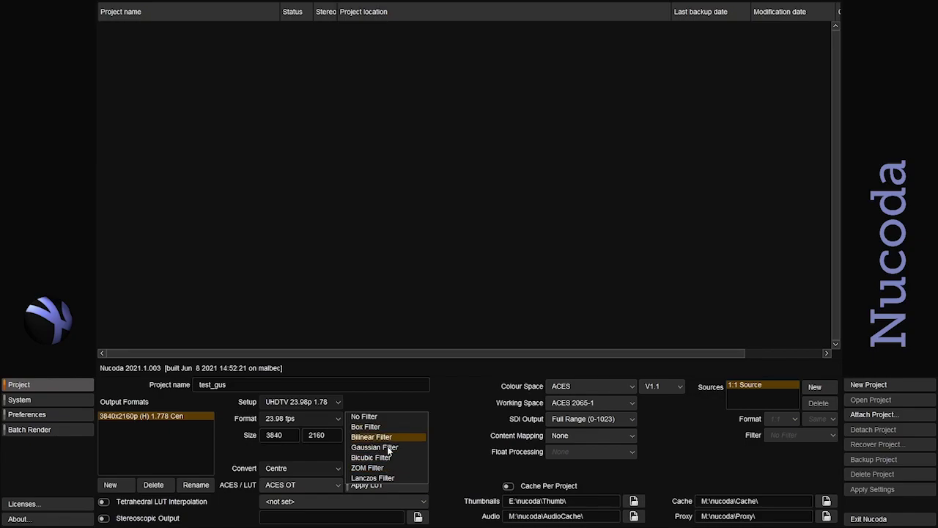
pyautogui.click(388, 469)
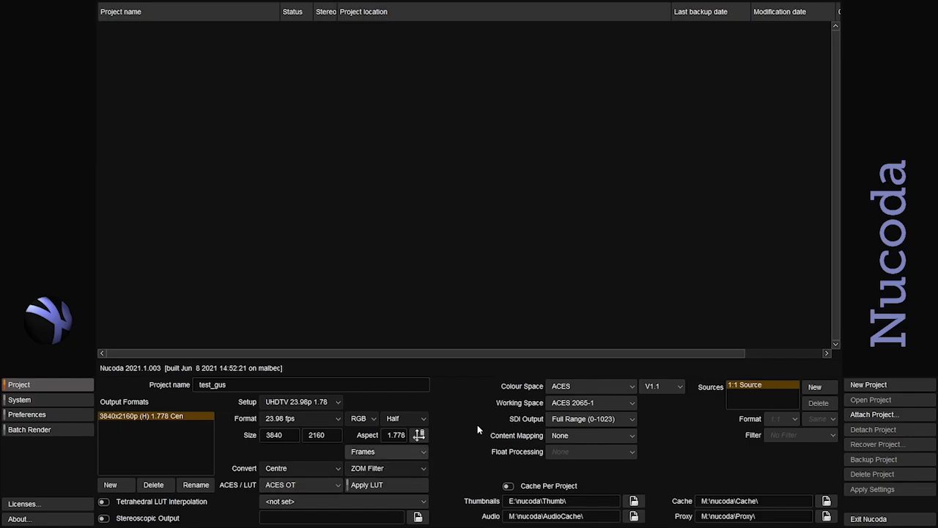
# - Set the project colour space to Video SMPTE and the output format's LUT type to LUT
pyautogui.click(589, 388)
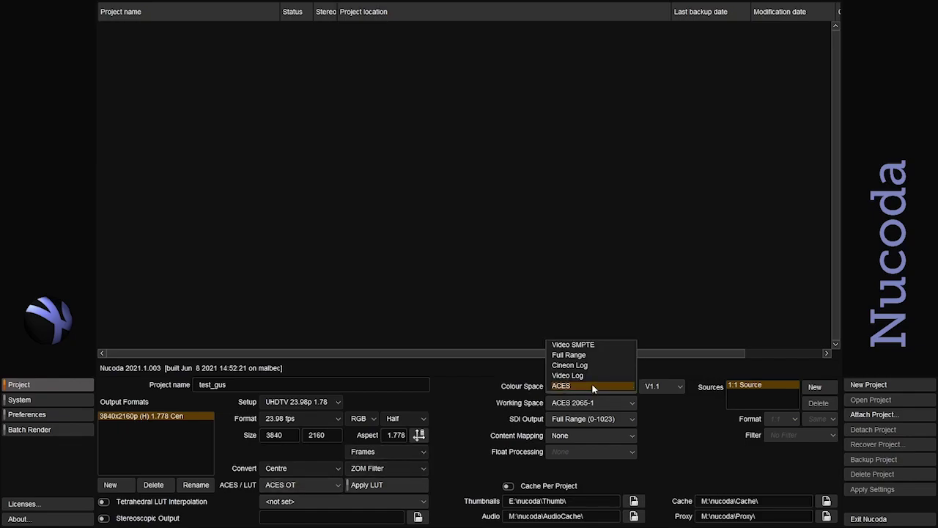
pyautogui.click(602, 344)
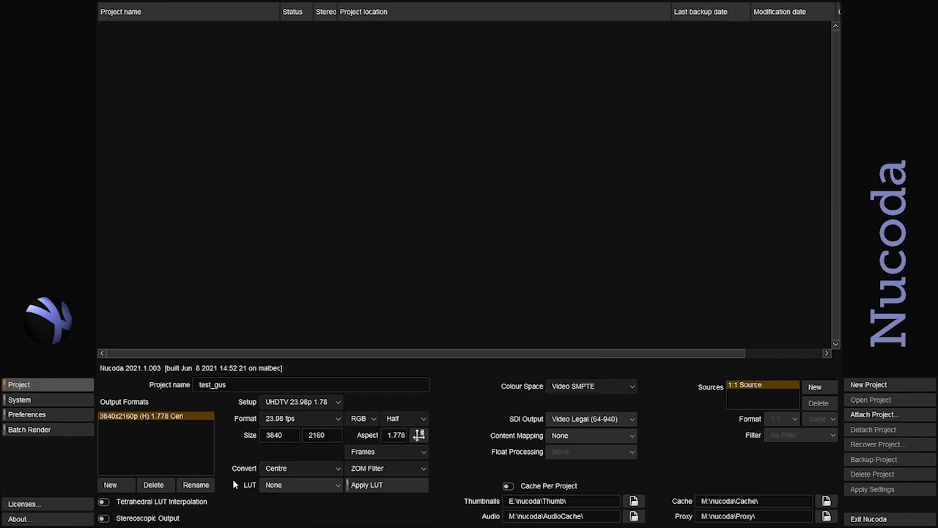
pyautogui.click(289, 486)
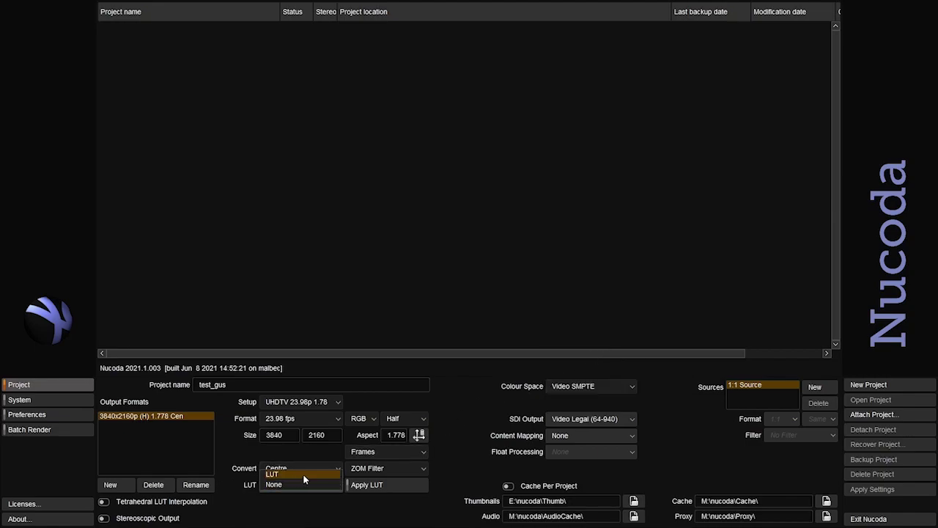
pyautogui.click(303, 474)
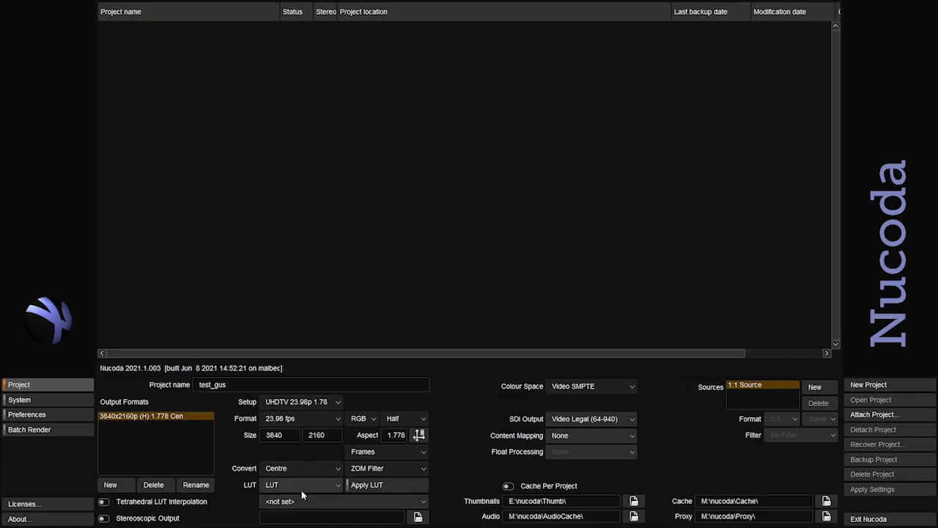
# - Examine the preset LUT categories and the LUT type choices available for the output format
pyautogui.click(345, 501)
pyautogui.moveTo(321, 351)
pyautogui.moveTo(307, 513)
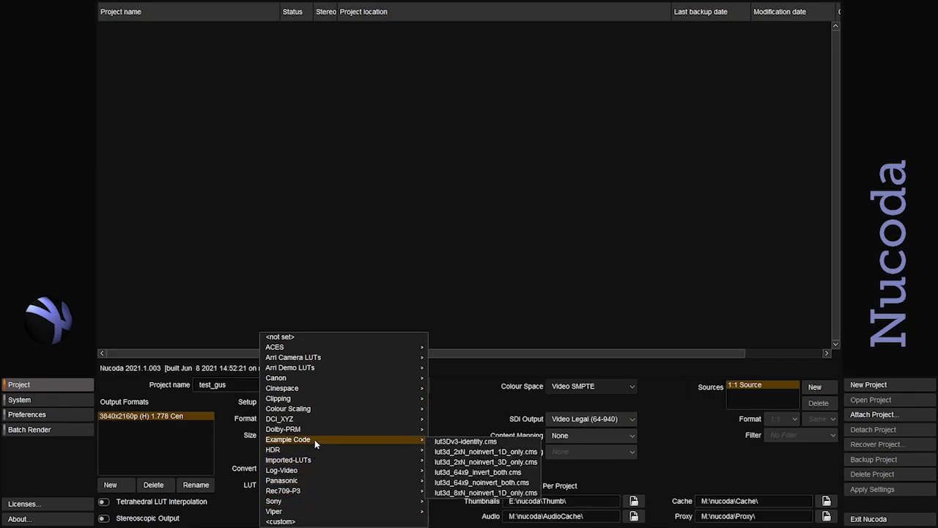
pyautogui.moveTo(330, 398)
pyautogui.click(471, 373)
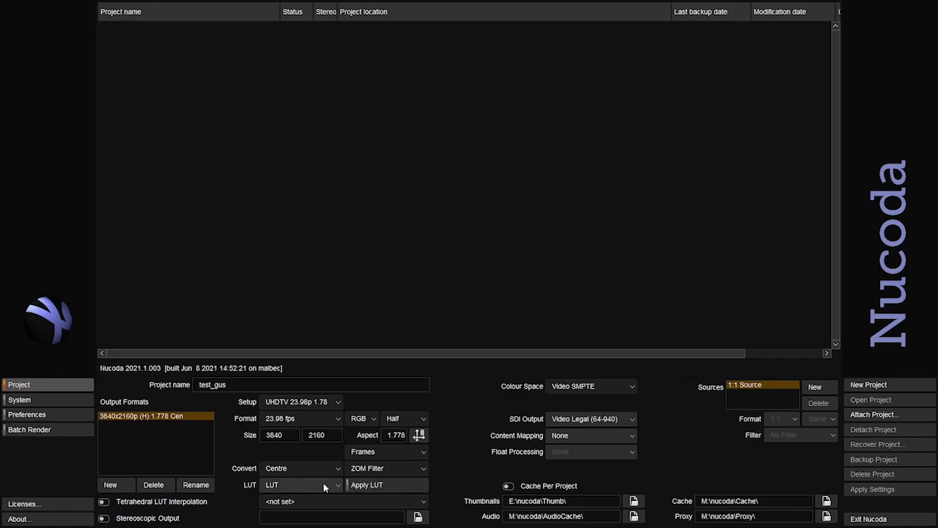
pyautogui.click(288, 484)
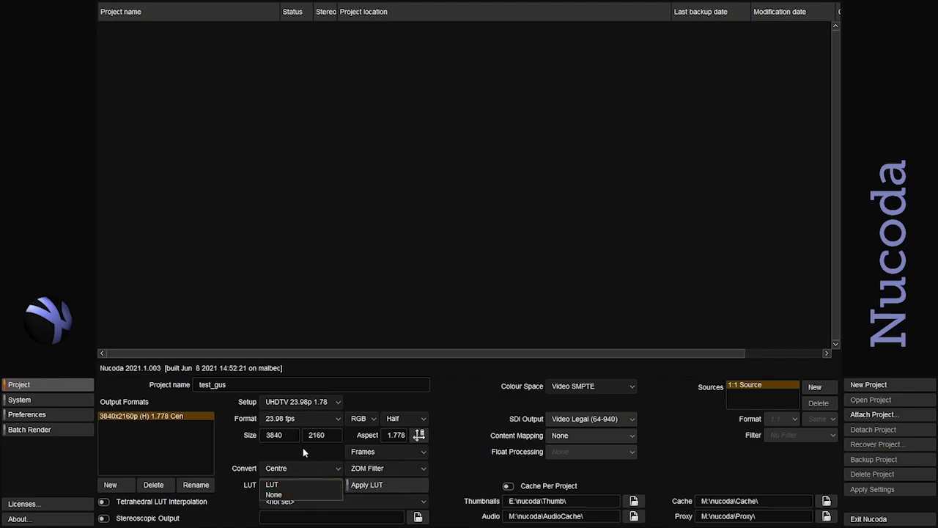
pyautogui.click(308, 485)
pyautogui.click(308, 483)
pyautogui.click(308, 484)
# - Assign the Arri Alexa camera LUT AlexaV3_K1S1_LogC2Video_Rec709_EE_nucoda3d-1.cms to the output format and turn on Apply LUT
pyautogui.click(312, 501)
pyautogui.moveTo(333, 349)
pyautogui.moveTo(436, 361)
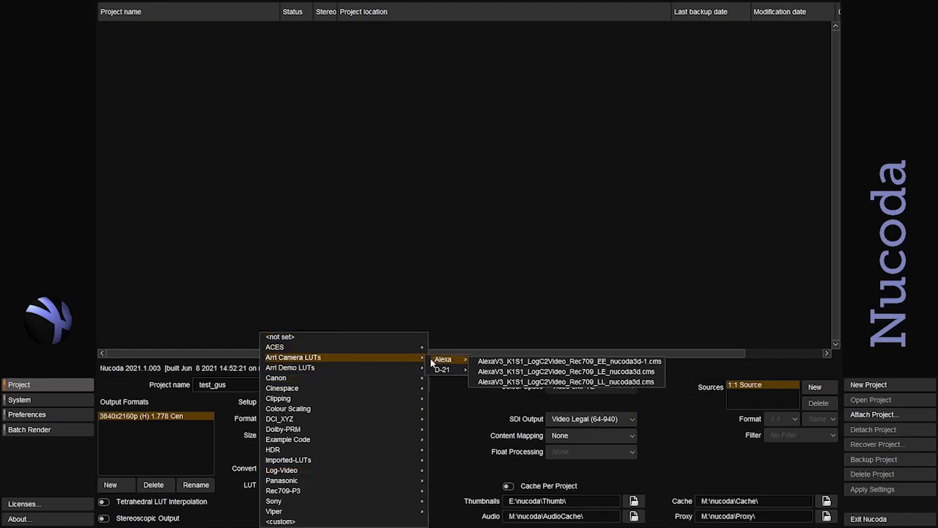
pyautogui.click(526, 365)
pyautogui.click(394, 487)
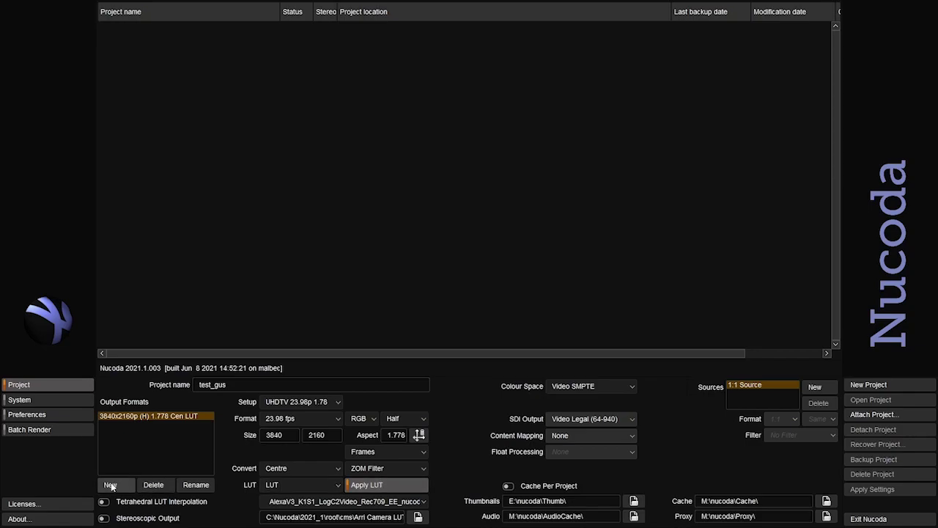
# - Add a second output format using the 1080p 23.98 1.78 setup
pyautogui.click(110, 486)
pyautogui.click(330, 404)
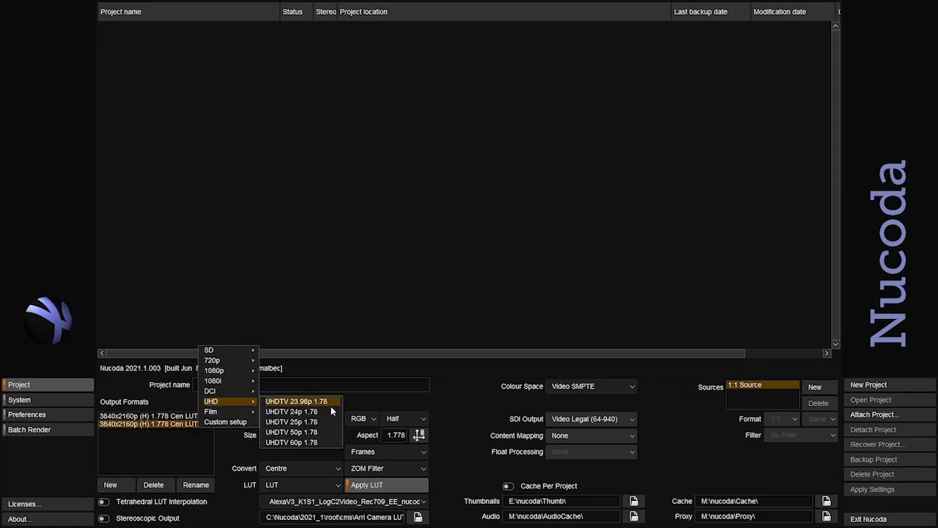
pyautogui.moveTo(229, 376)
pyautogui.click(307, 373)
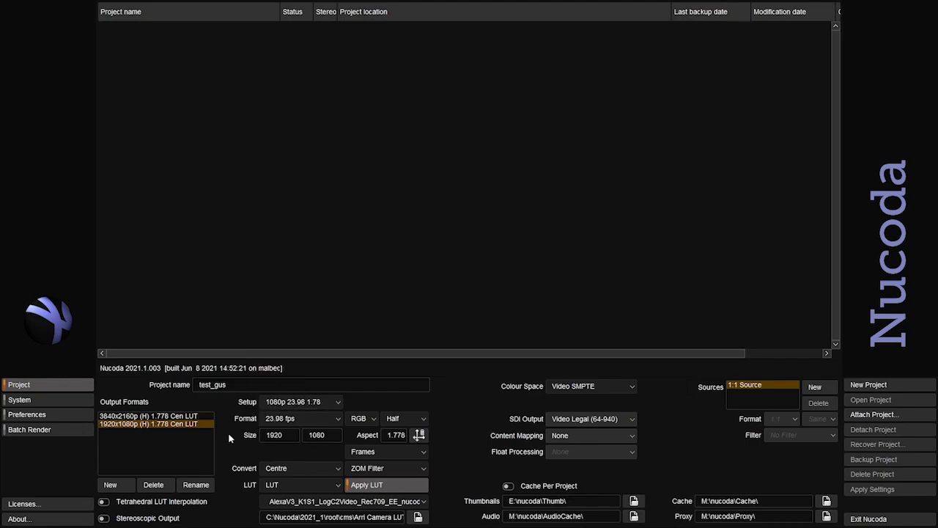
# - Add a third output format using the SD NTSC 4:3 setup and set its LUT to None
pyautogui.click(120, 485)
pyautogui.click(321, 406)
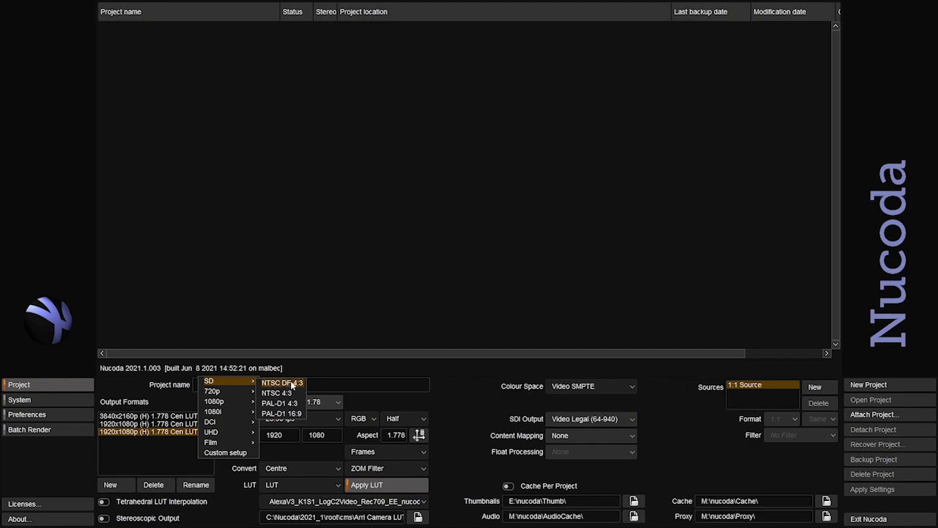
pyautogui.click(292, 395)
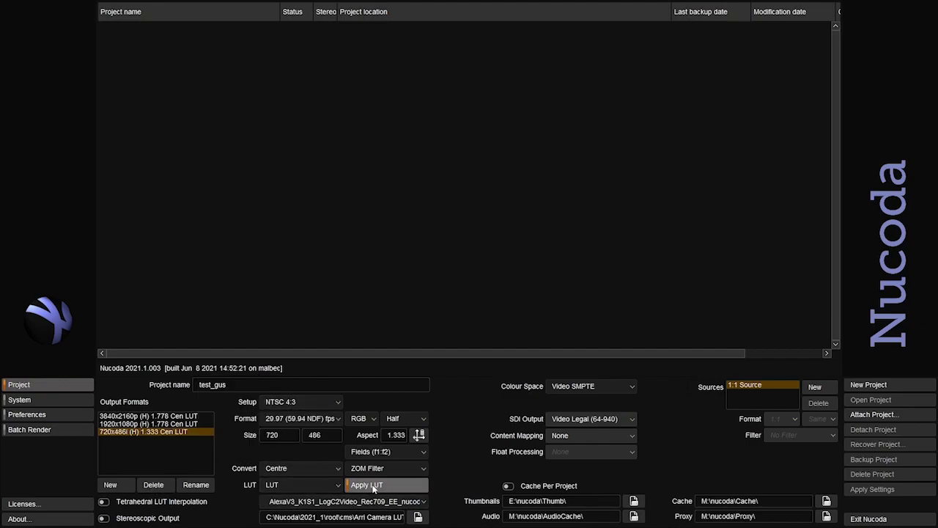
pyautogui.click(327, 488)
pyautogui.click(323, 496)
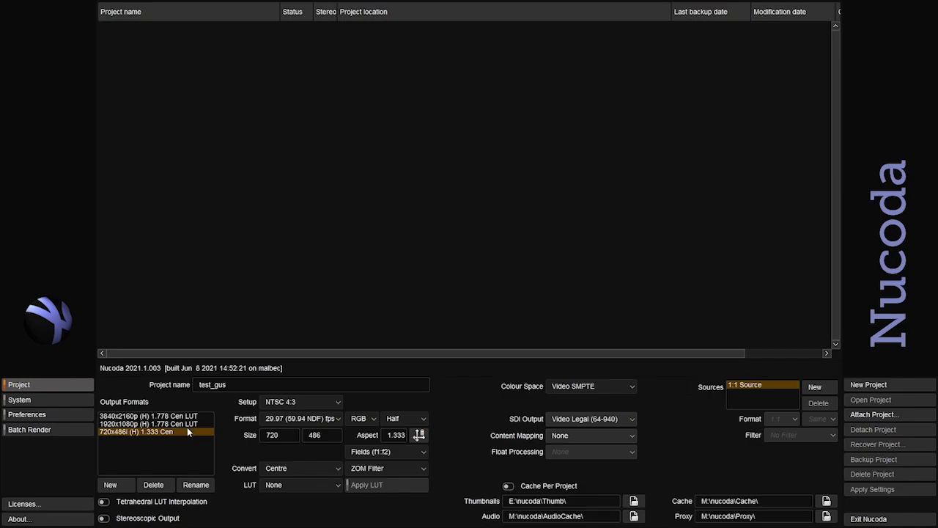
# - Open the rename dialog for the NTSC output format, accept the existing name, and delete that format
pyautogui.click(195, 485)
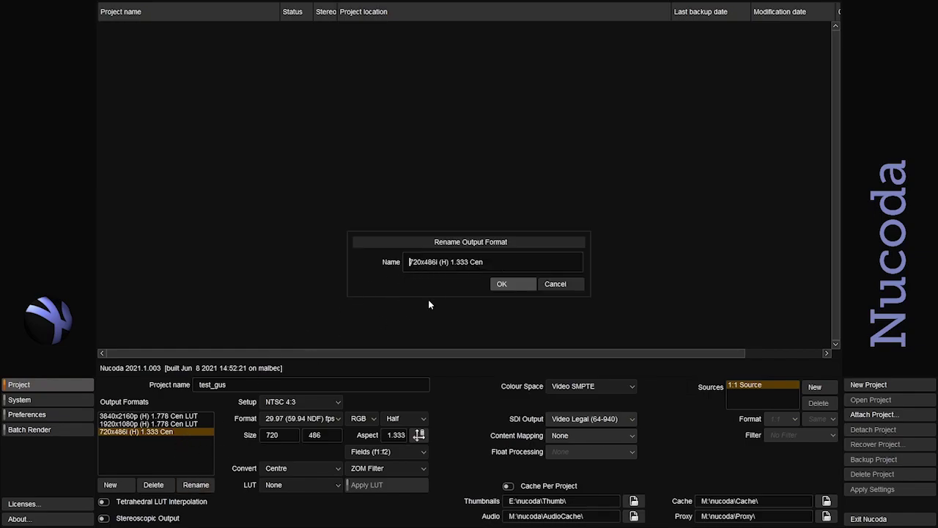
pyautogui.click(514, 286)
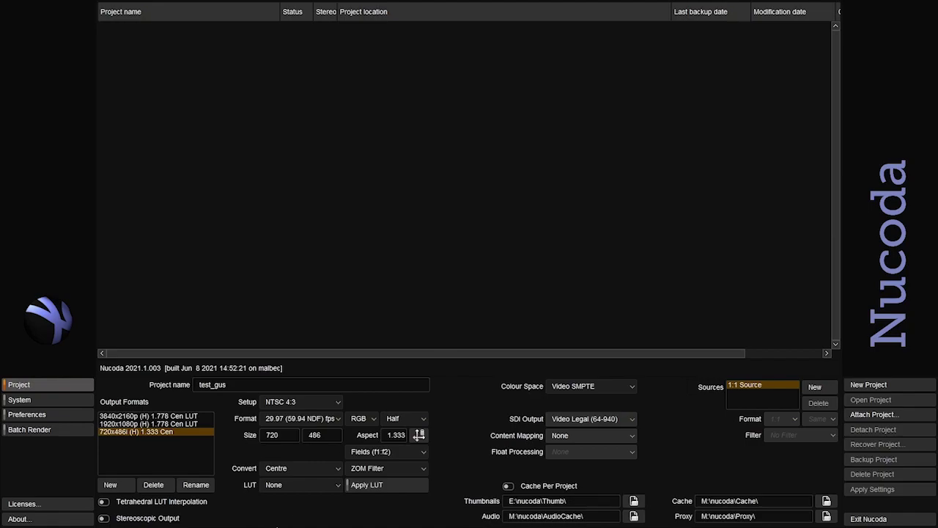
pyautogui.click(160, 488)
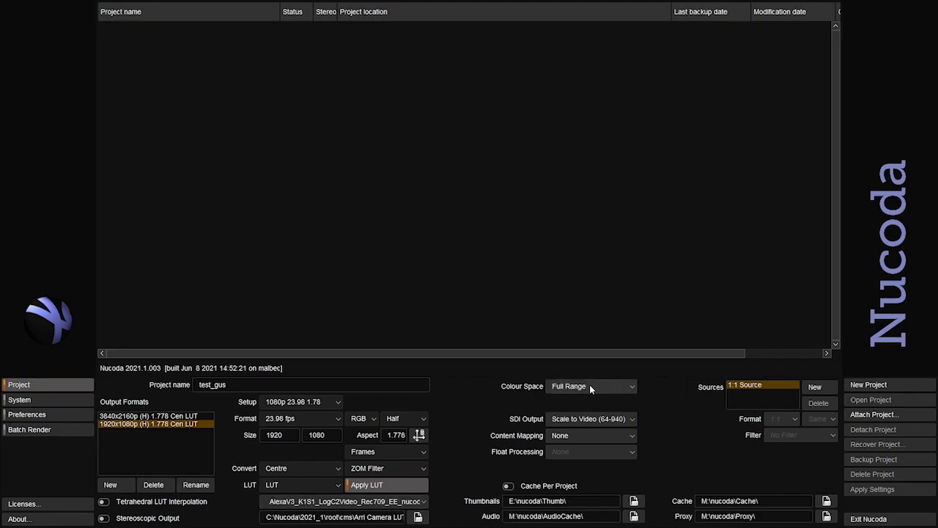
# - Review the available options for Colour Space, SDI Output and Content Mapping, keeping the current selections
pyautogui.click(589, 385)
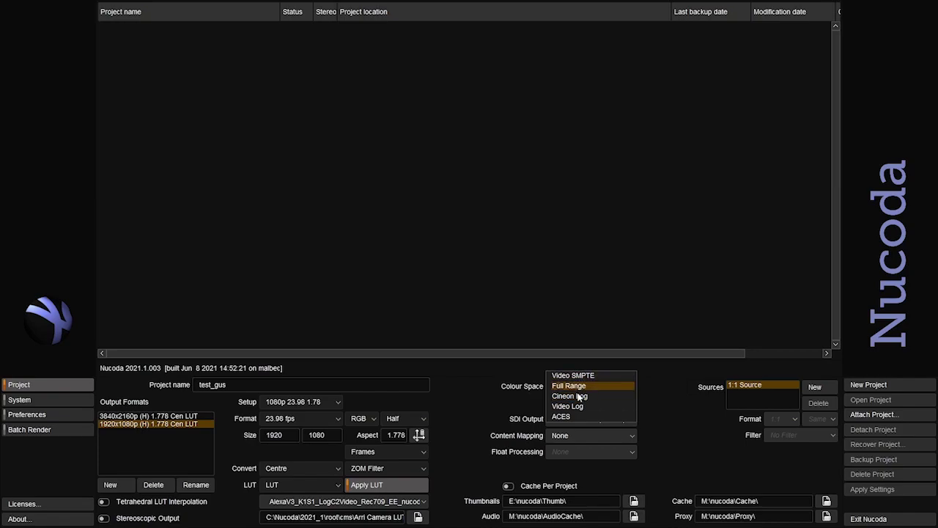
pyautogui.click(662, 387)
pyautogui.click(625, 390)
pyautogui.click(674, 393)
pyautogui.click(629, 420)
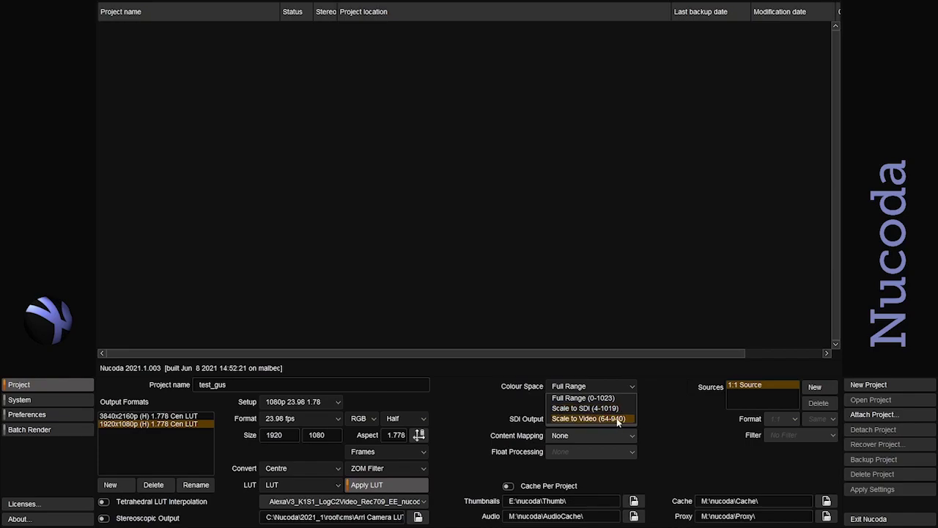
pyautogui.click(658, 410)
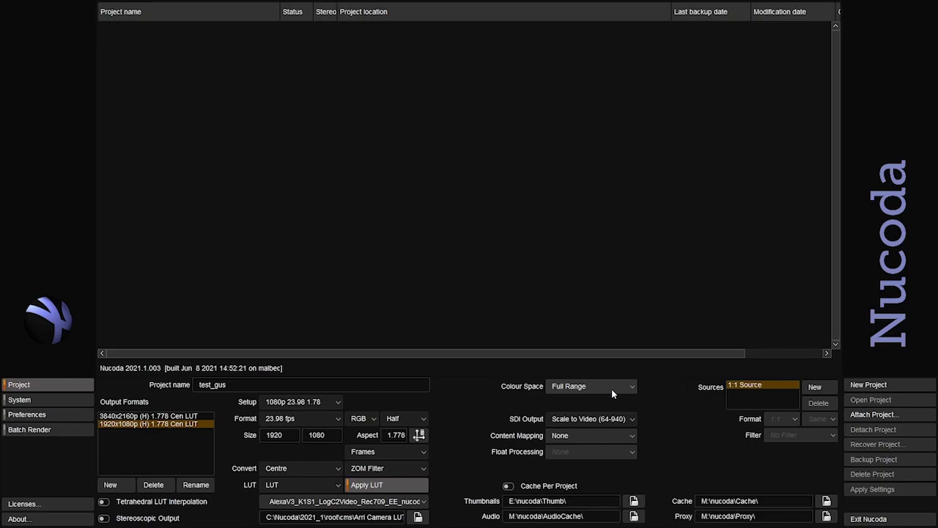
pyautogui.click(577, 437)
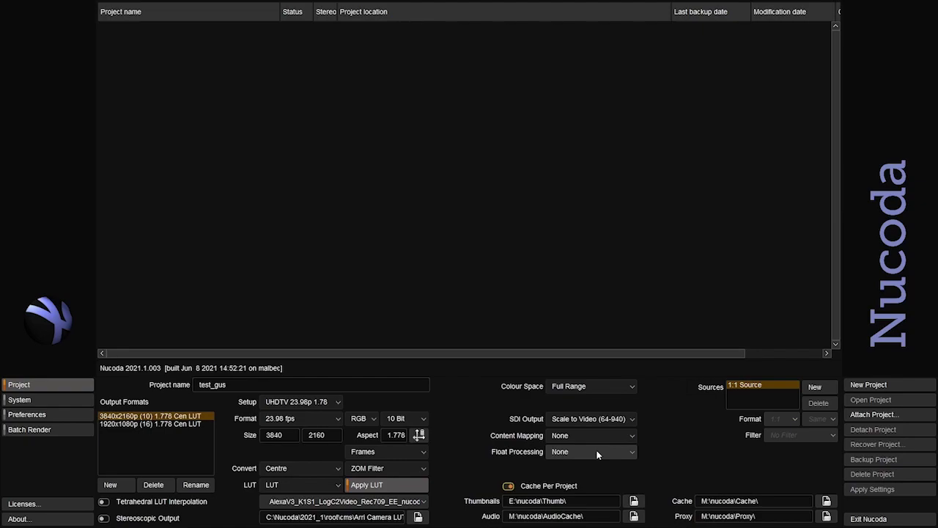
# - Set Float Processing to Layers -> Master and the 3840x2160 output format's bit depth to 16 Bit
pyautogui.click(598, 455)
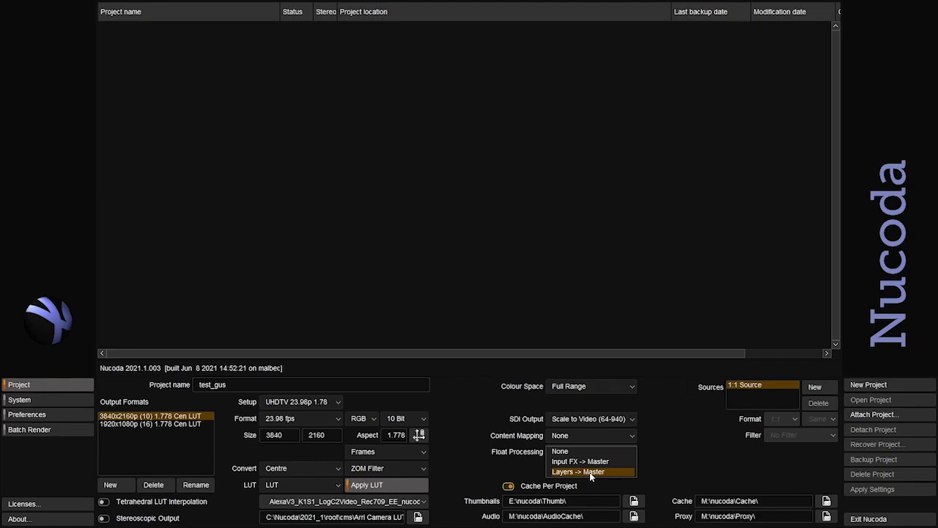
pyautogui.click(591, 472)
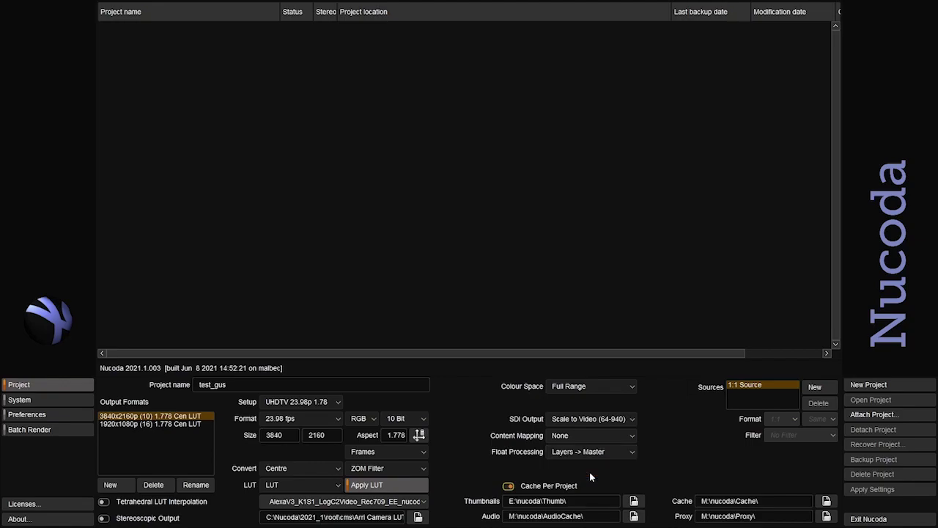
pyautogui.click(409, 419)
# - Add a second source with format 2:1, keeping its bit depth at Same and its filter at Bilinear Filter
pyautogui.click(815, 386)
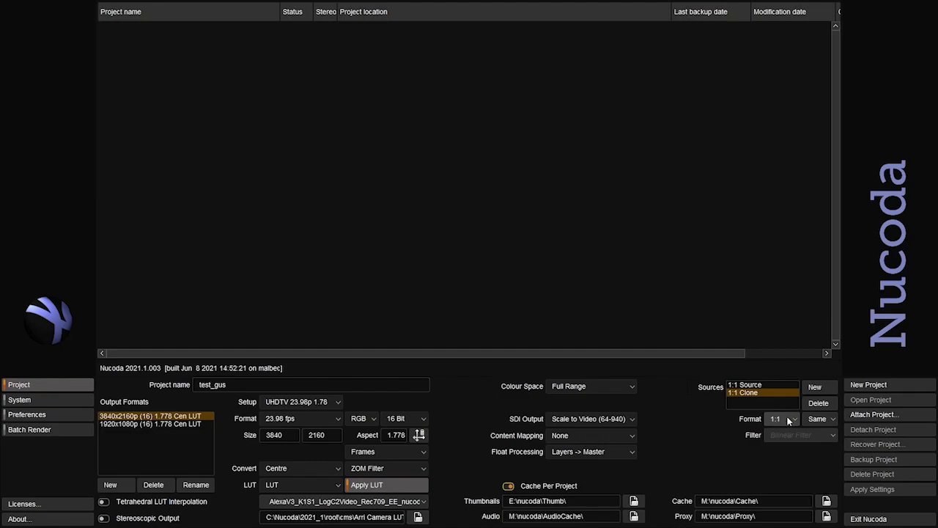
pyautogui.click(789, 421)
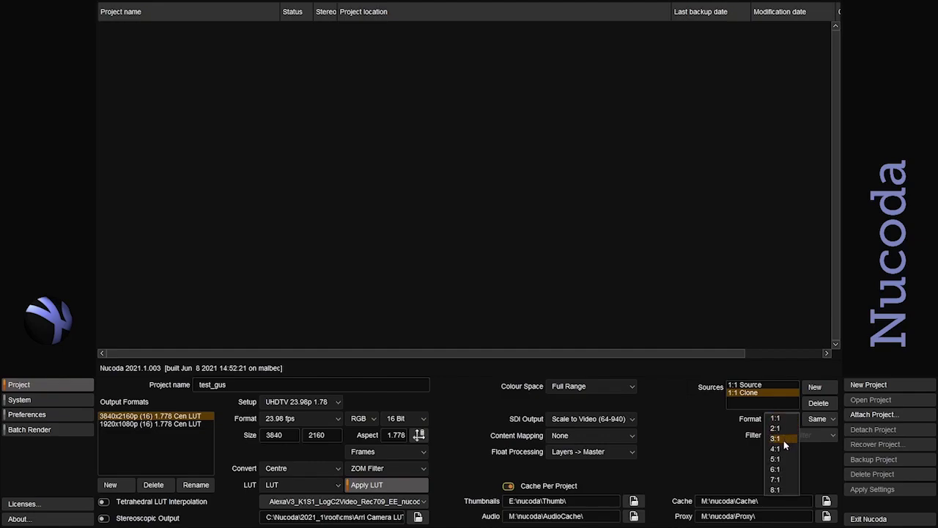
pyautogui.click(687, 463)
pyautogui.click(832, 420)
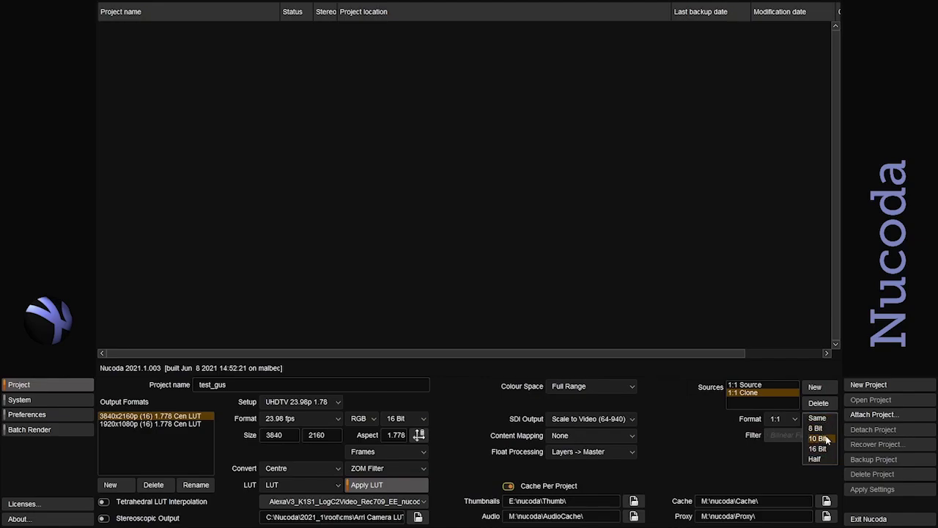
pyautogui.click(726, 482)
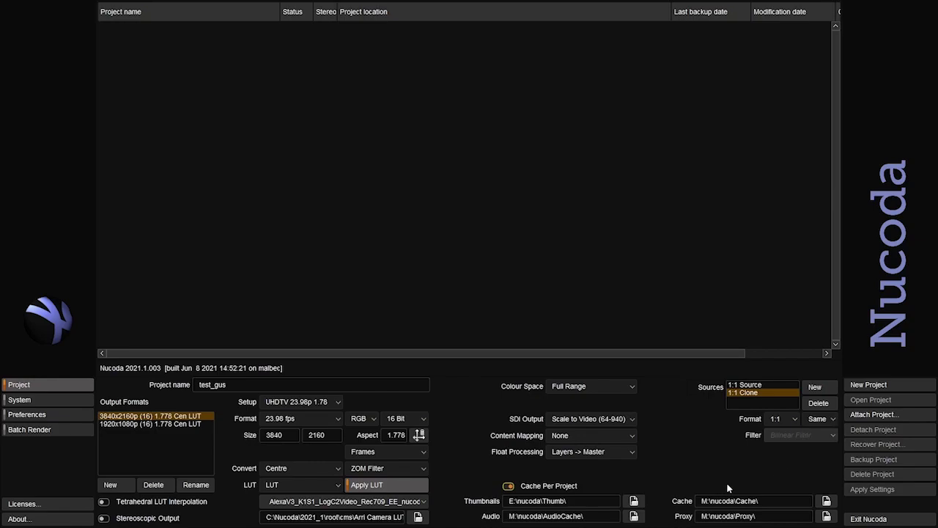
pyautogui.click(782, 419)
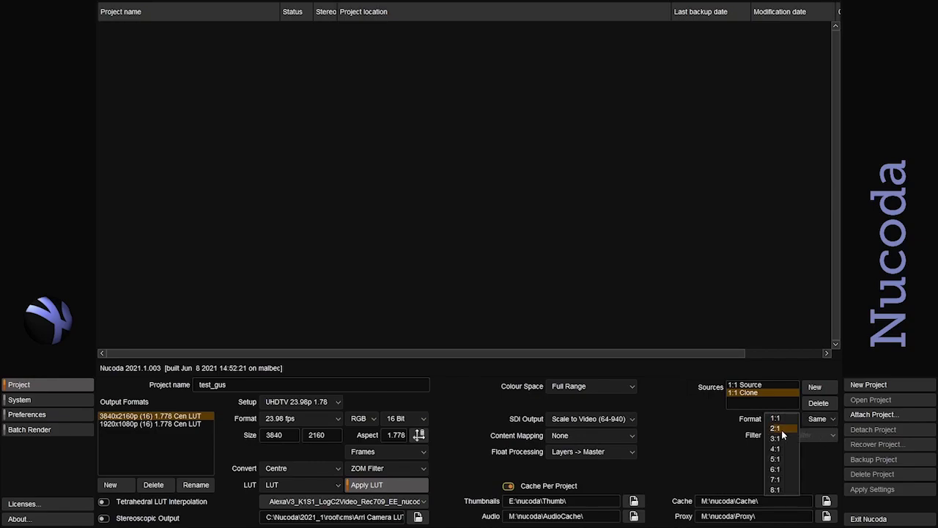
pyautogui.click(784, 435)
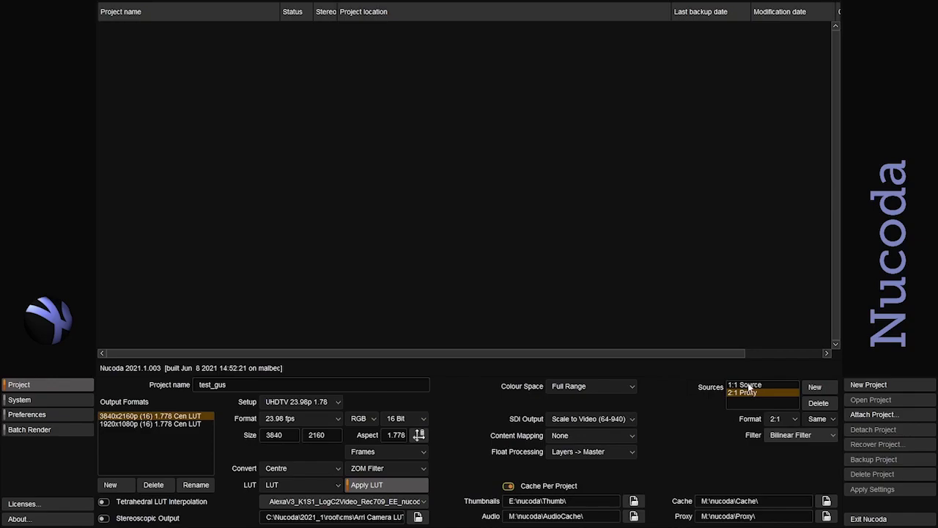
pyautogui.click(802, 436)
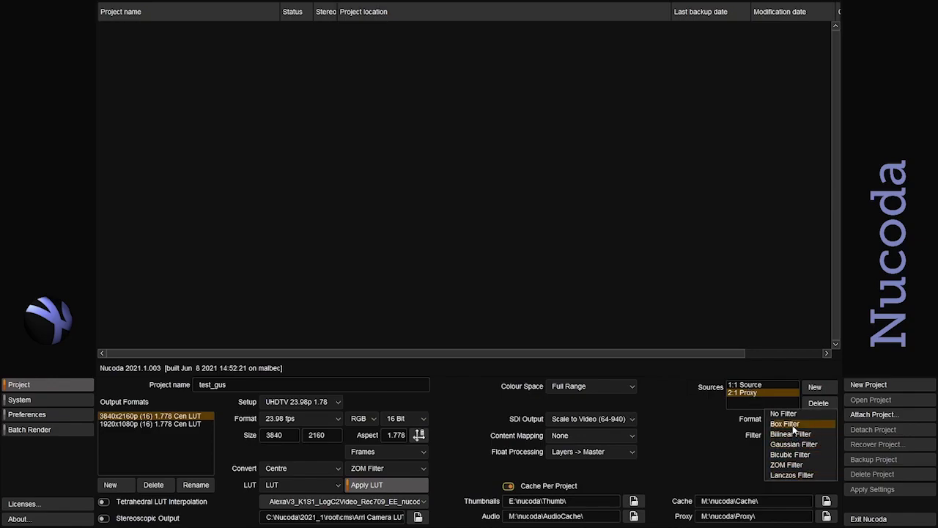
pyautogui.click(714, 463)
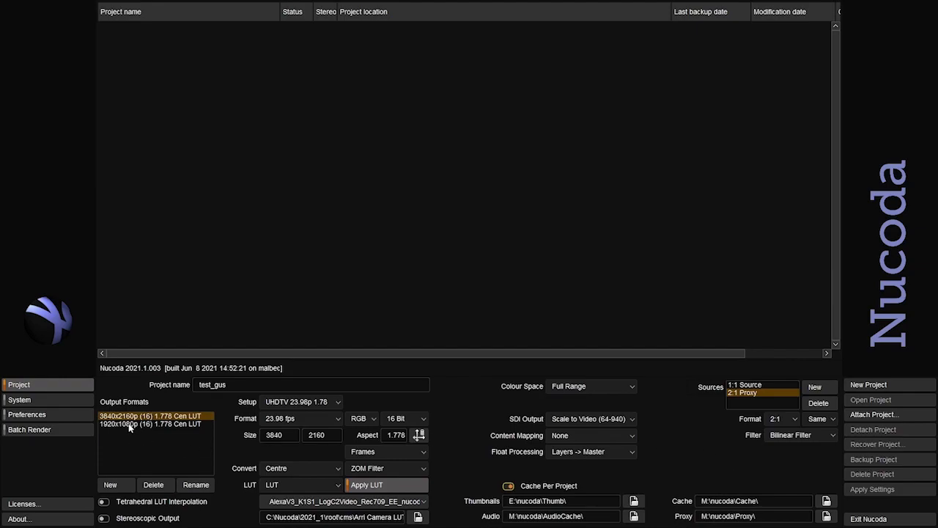
# - Create the test_gus project with the configured settings, check its details in the project list, and open it
pyautogui.click(881, 386)
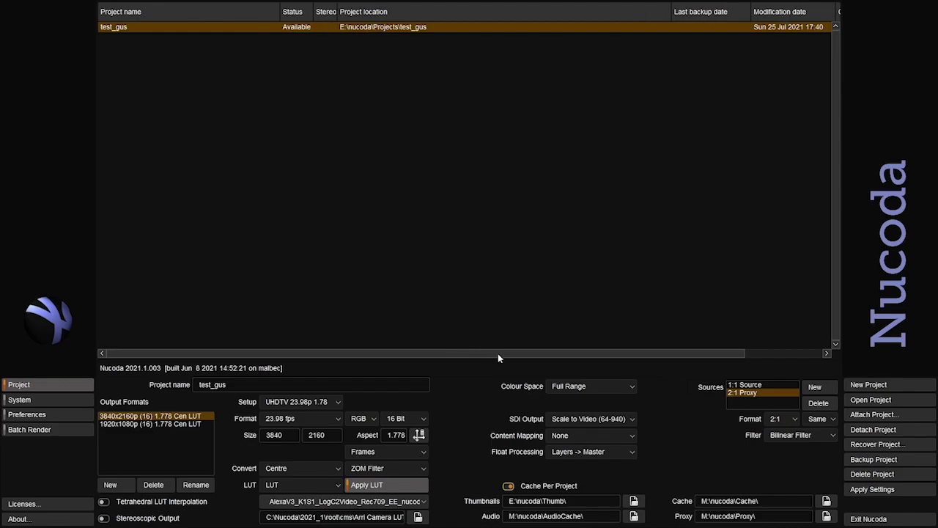
pyautogui.moveTo(498, 353); pyautogui.dragTo(577, 354)
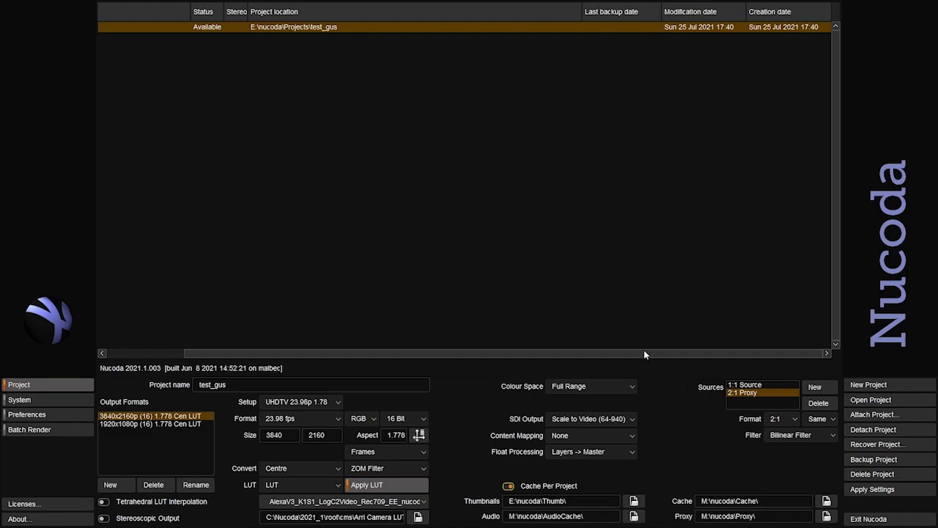
pyautogui.moveTo(645, 355); pyautogui.dragTo(564, 355)
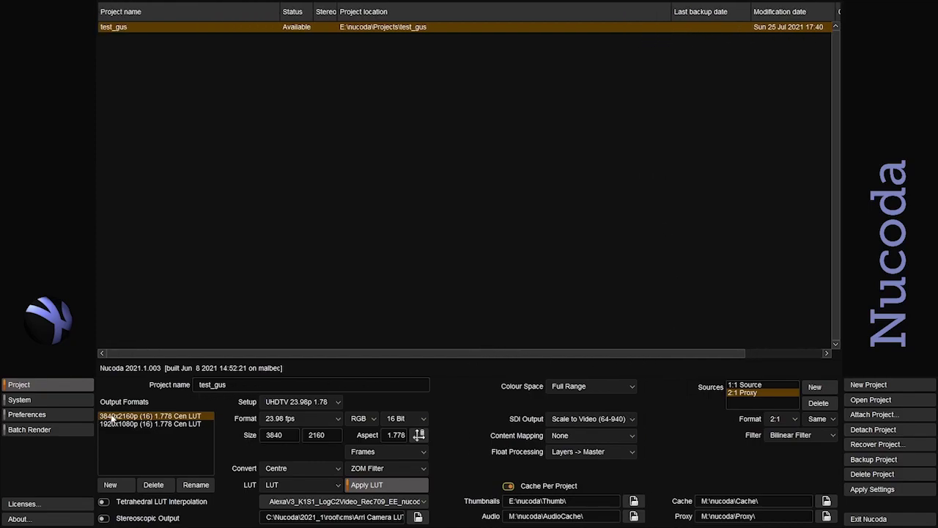
pyautogui.doubleClick(134, 28)
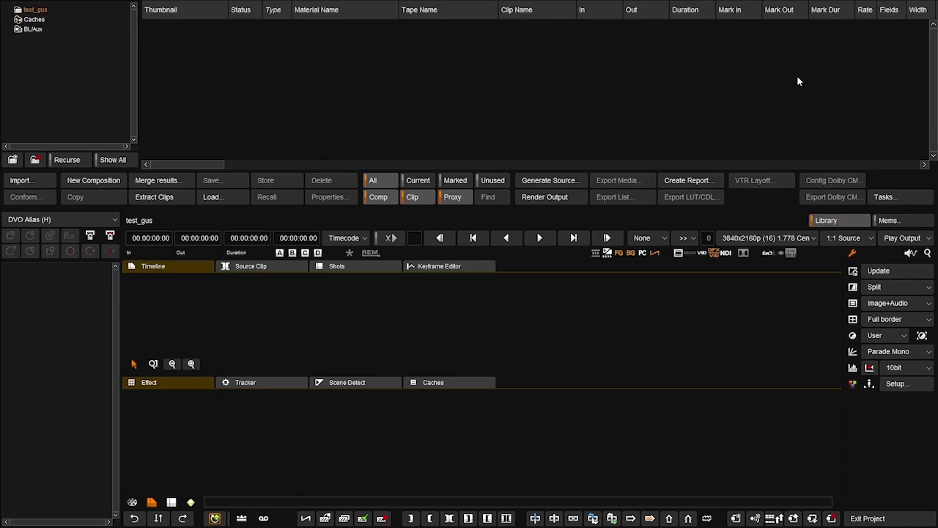
# - Examine the output formats and source resolutions that can be chosen for playback in the open project
pyautogui.click(790, 235)
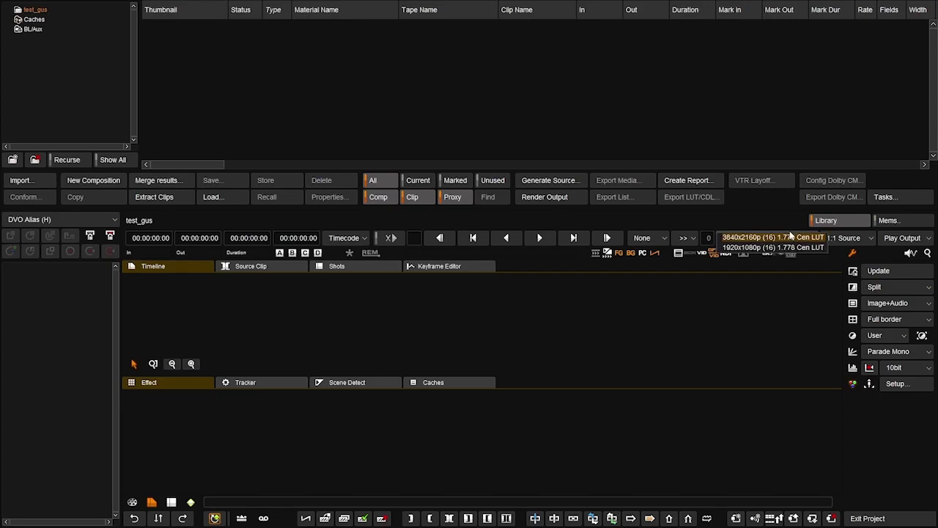
pyautogui.click(795, 248)
pyautogui.click(796, 238)
pyautogui.click(773, 227)
pyautogui.click(843, 237)
pyautogui.click(843, 248)
pyautogui.click(843, 238)
pyautogui.click(846, 227)
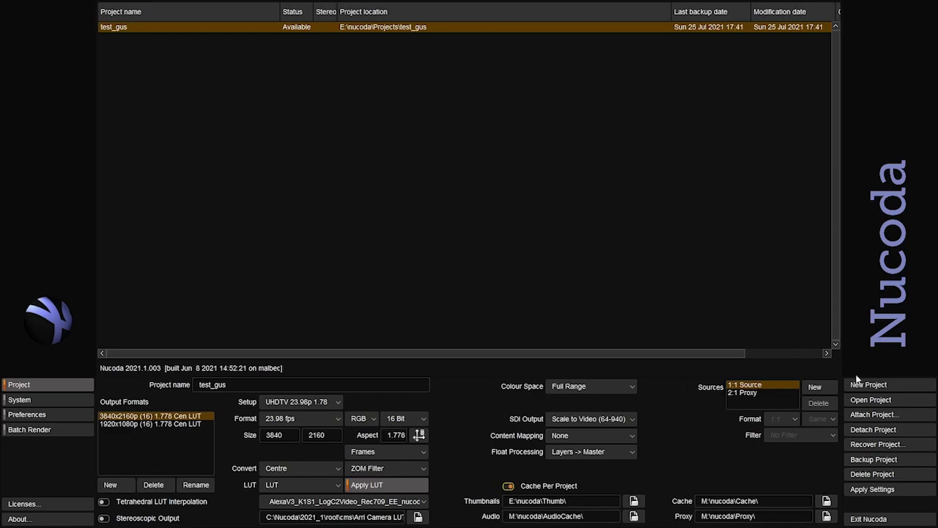
# - Detach the test_gus project and attach it again from E:\nucoda\Projects\test_gus, removing all image cache references
pyautogui.click(879, 432)
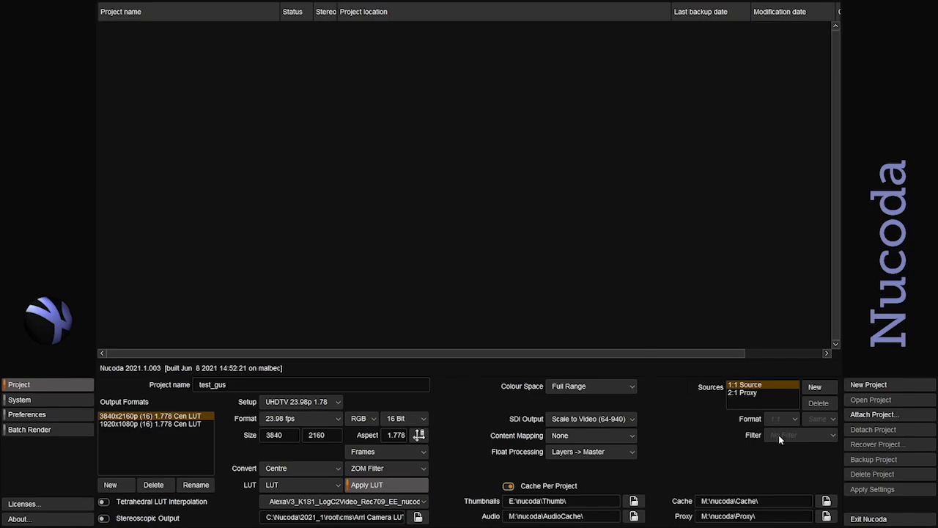
pyautogui.click(872, 415)
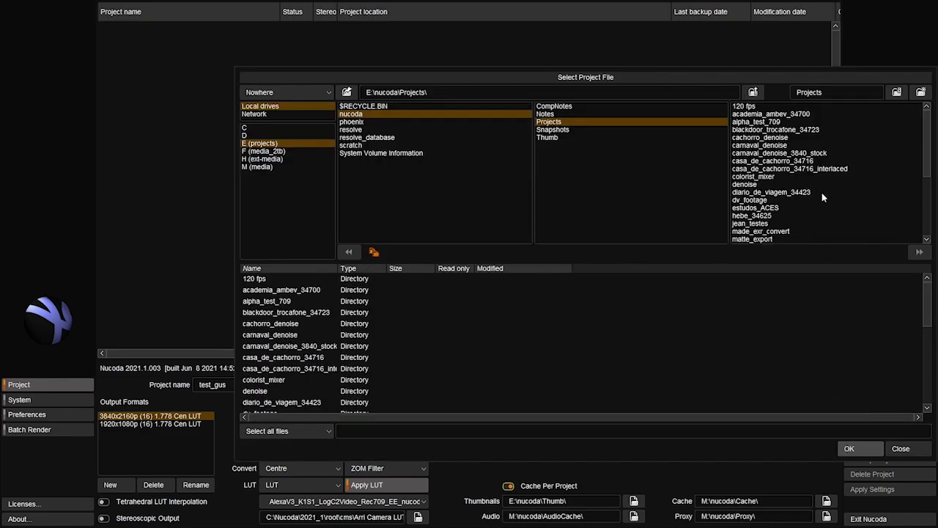
pyautogui.scroll(-5, 832, 203)
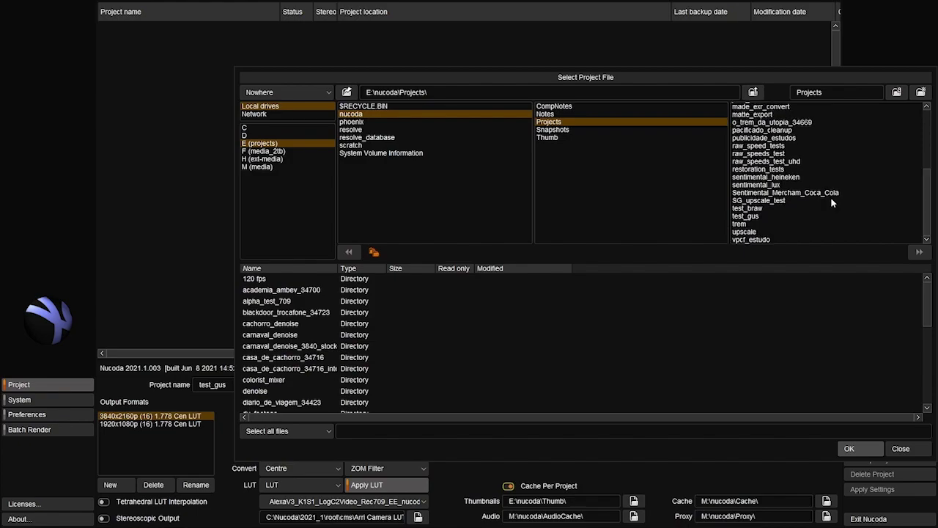
pyautogui.click(756, 215)
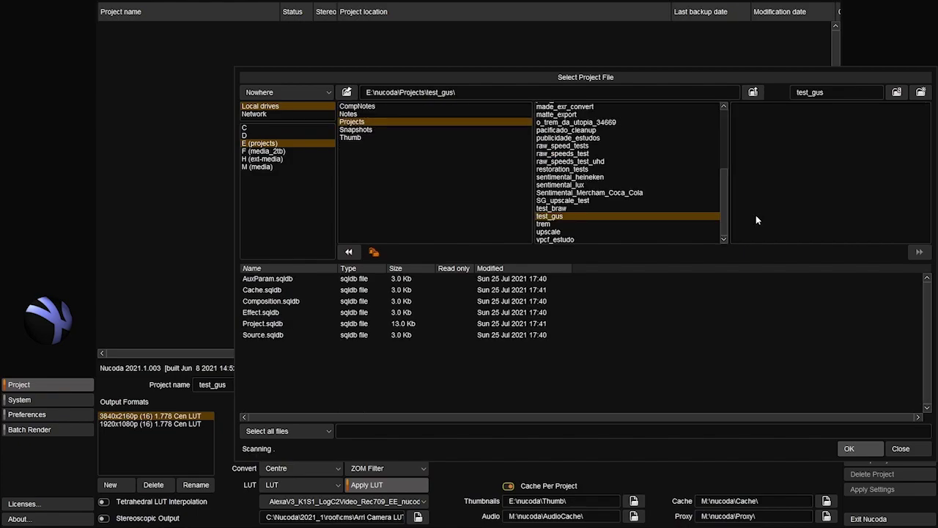
pyautogui.click(852, 450)
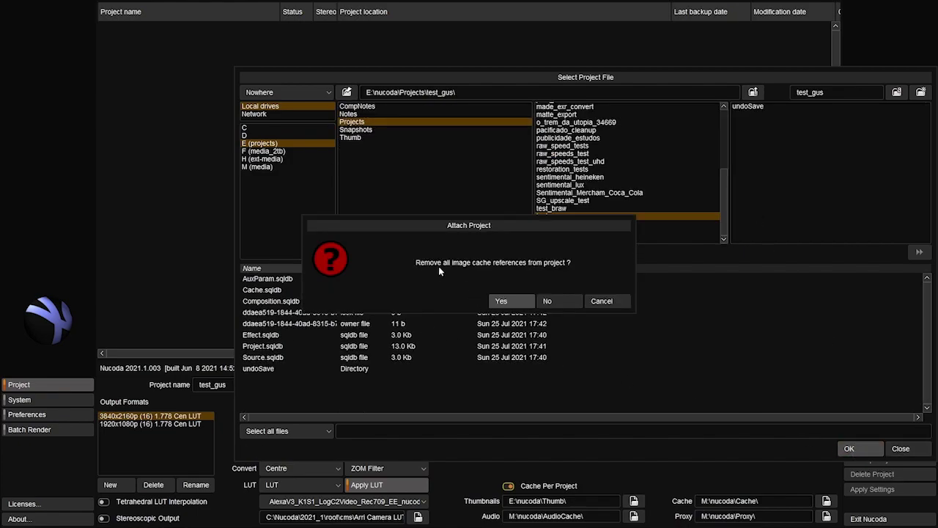
pyautogui.click(512, 302)
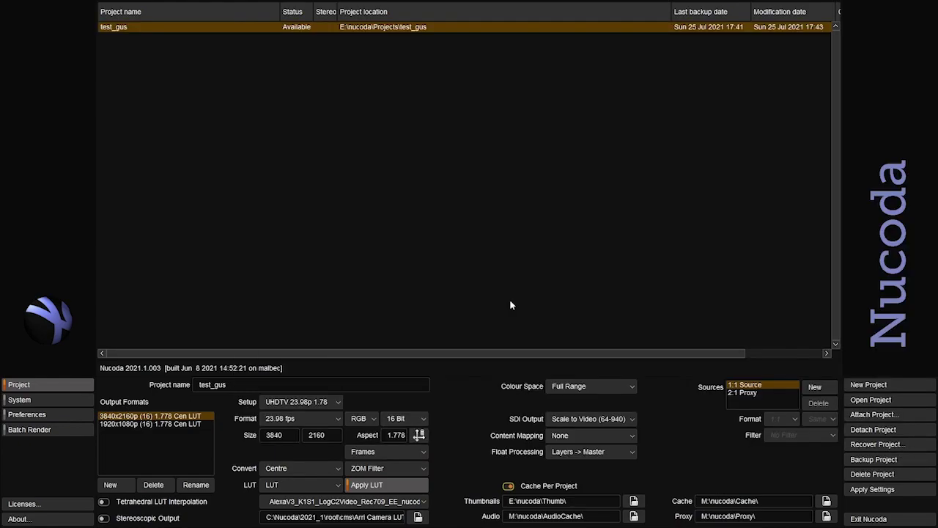